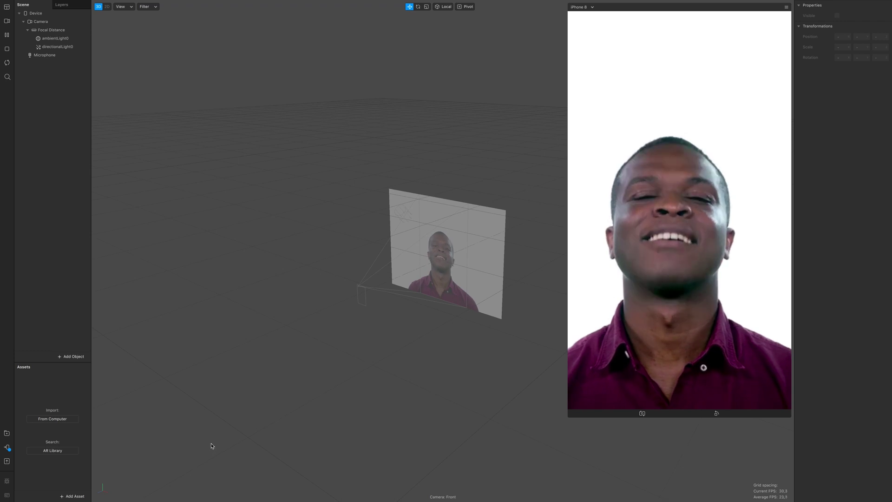
- Import the free Hires Sphere Primitive from the AR Library's 3D Shapes collection
left_click(70, 496)
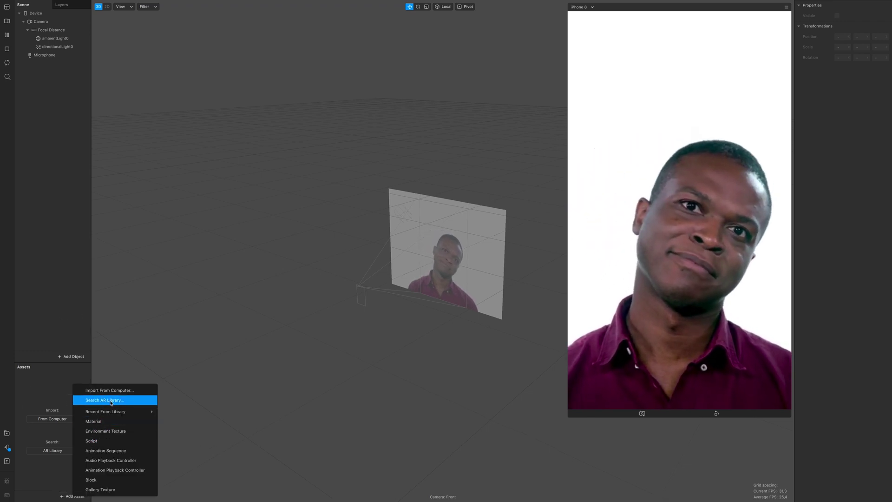
left_click(112, 399)
left_click(385, 255)
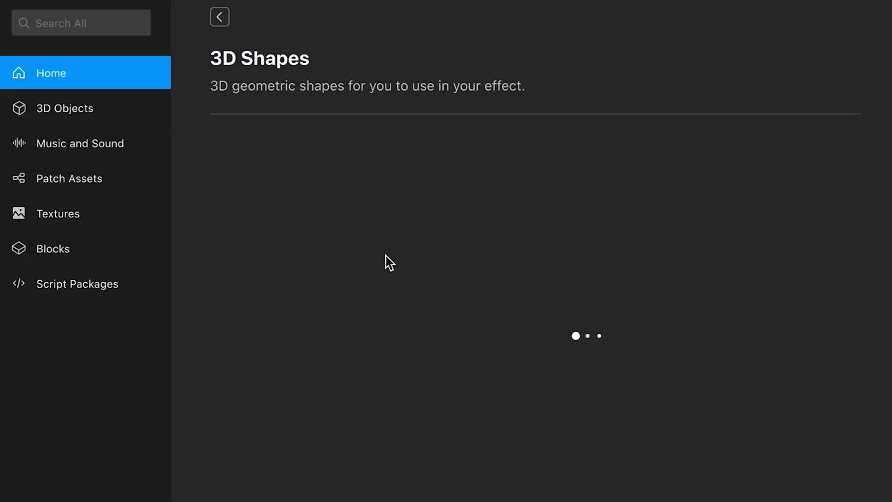
scroll(673, 356, "down", 2)
left_click(446, 356)
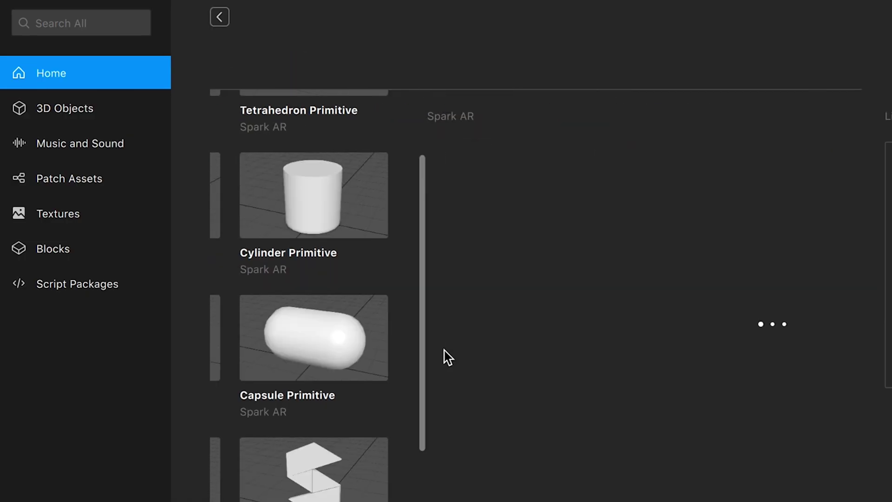
left_click(833, 60)
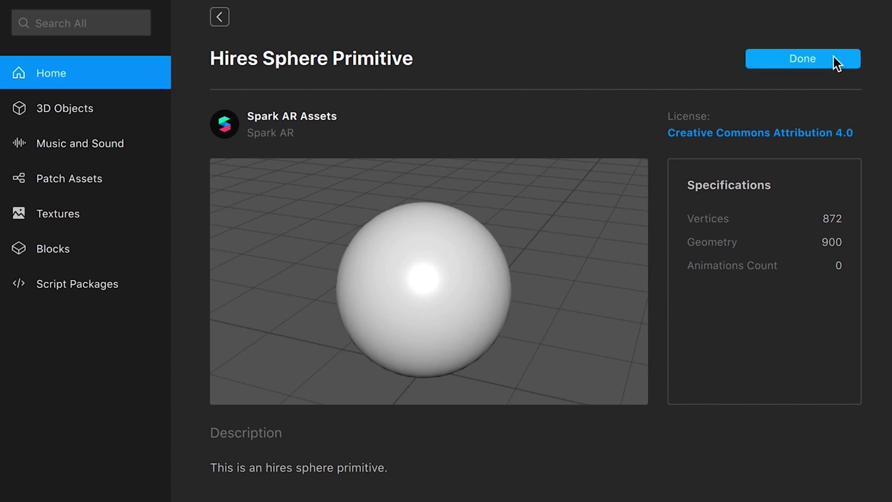
- Delete the ambient and directional lights and extract the camera feed as cameraTexture0
left_click(834, 59)
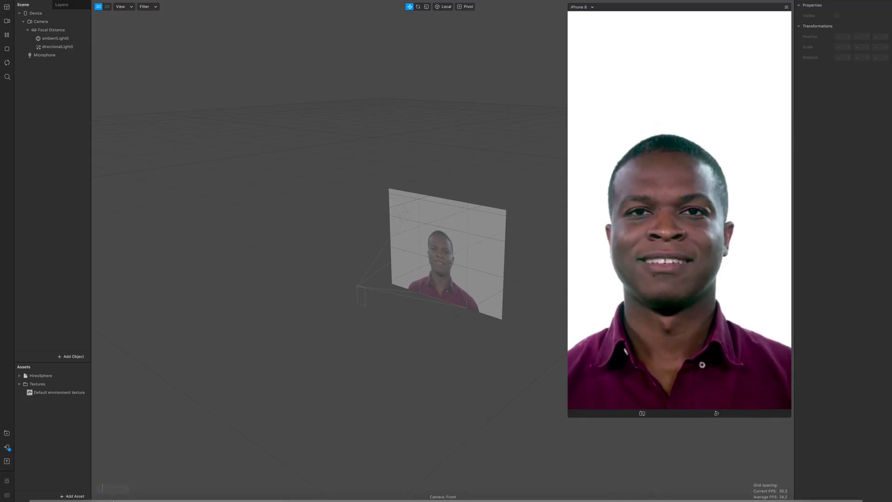
left_click(68, 47)
left_click(69, 41, "shift")
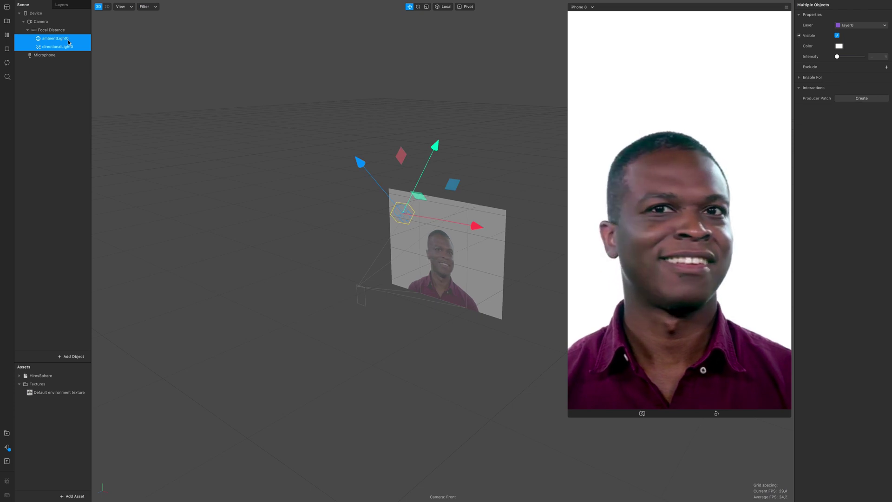
key("Delete")
left_click(46, 22)
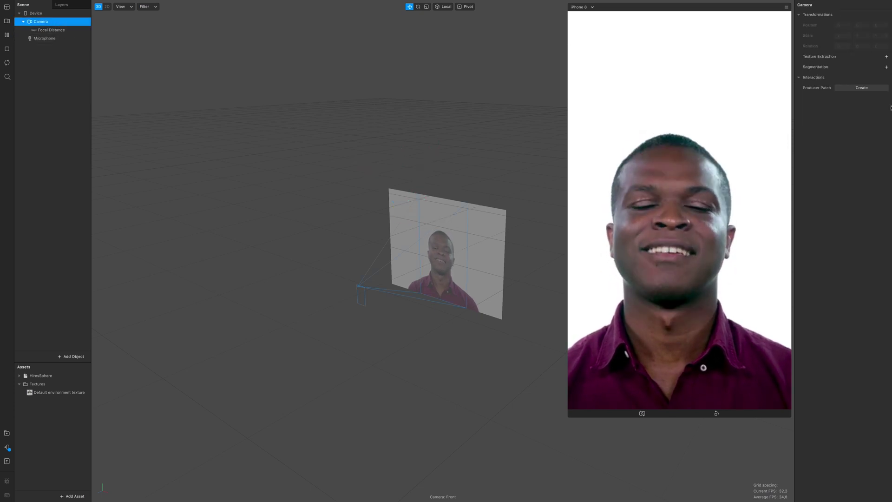
left_click(886, 56)
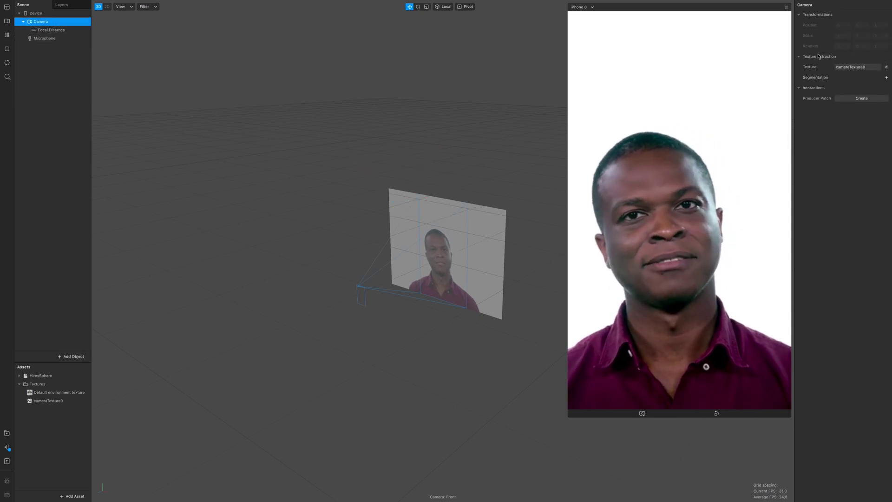
- Add a rectangle on a new canvas to the scene
left_click(53, 57)
right_click(53, 56)
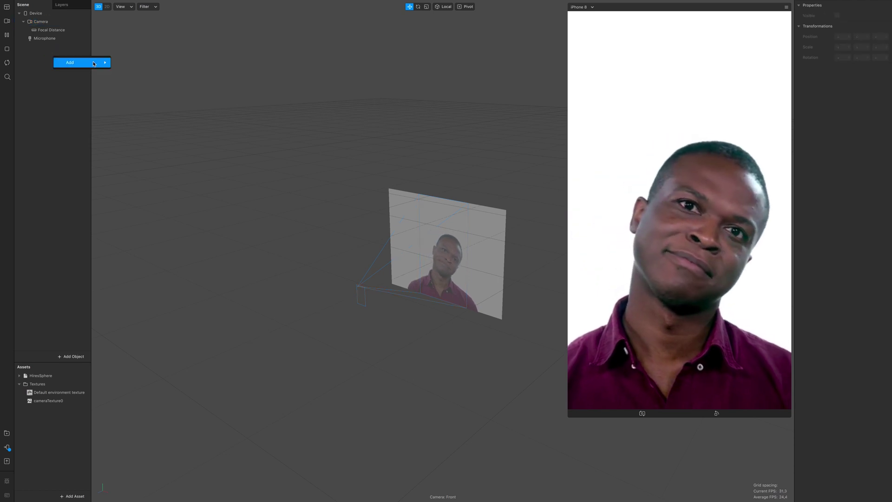
mouse_move(79, 63)
left_click(158, 173)
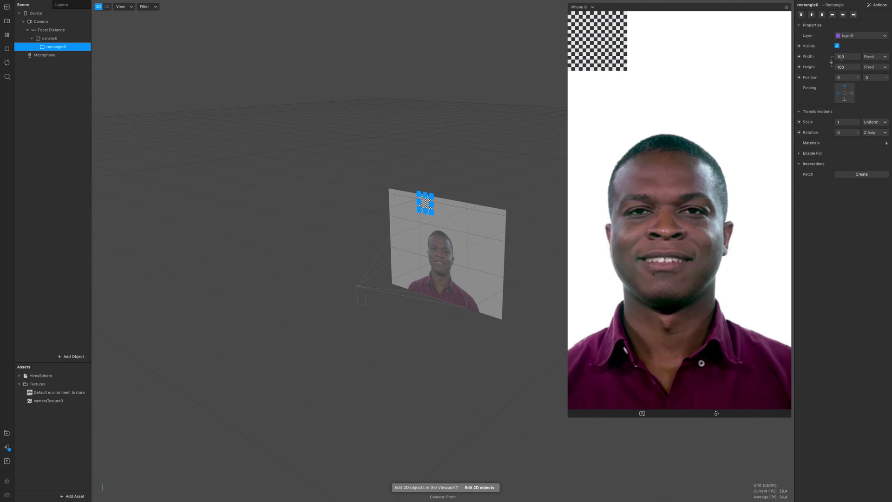
- Set the rectangle's width and height to Relative and give it a new material0
left_click(874, 56)
left_click(872, 65)
left_click(874, 56)
left_click(872, 64)
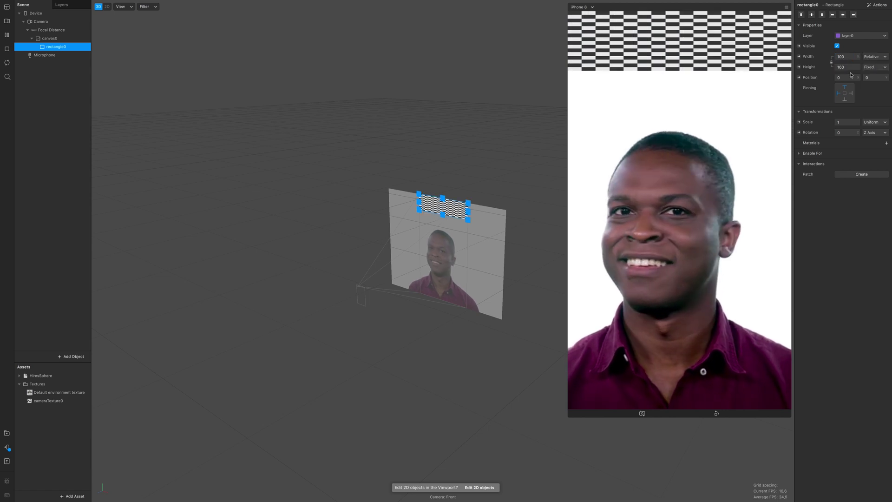
left_click(887, 145)
left_click(873, 166)
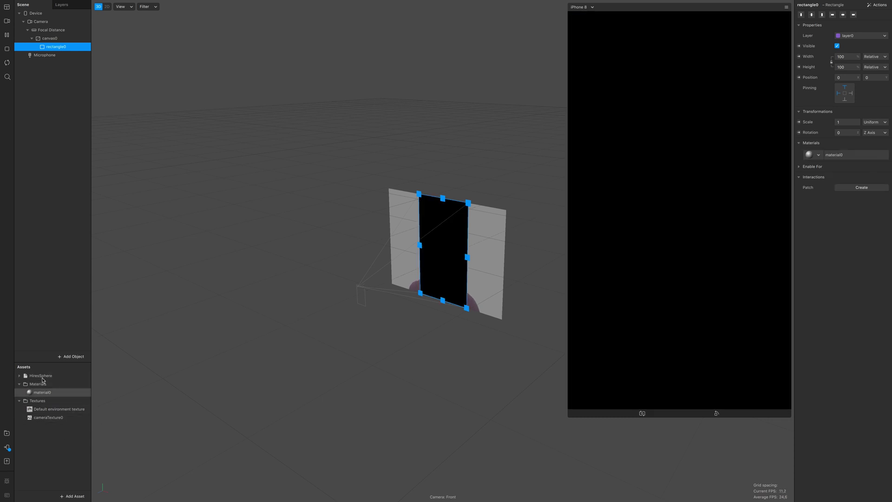
left_click(41, 393)
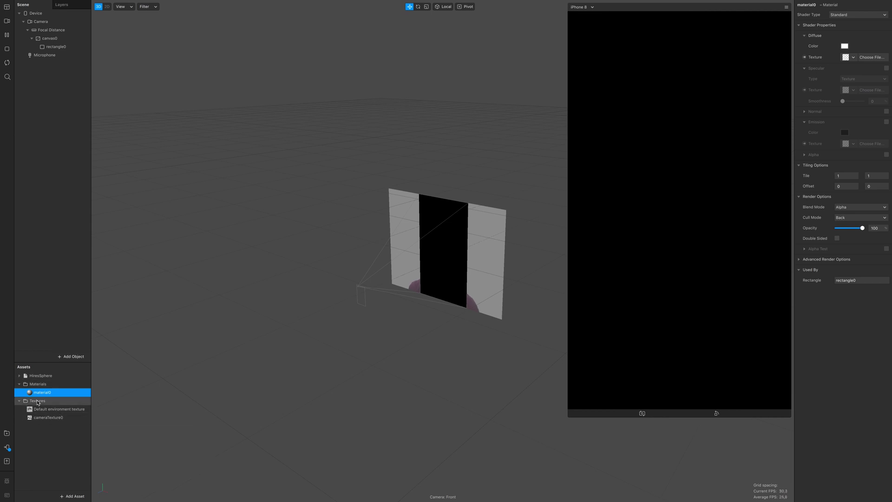
- Place HiresSphere in the scene under the rectangle and scale it up to about 6.9
left_click_drag(39, 380, 61, 47)
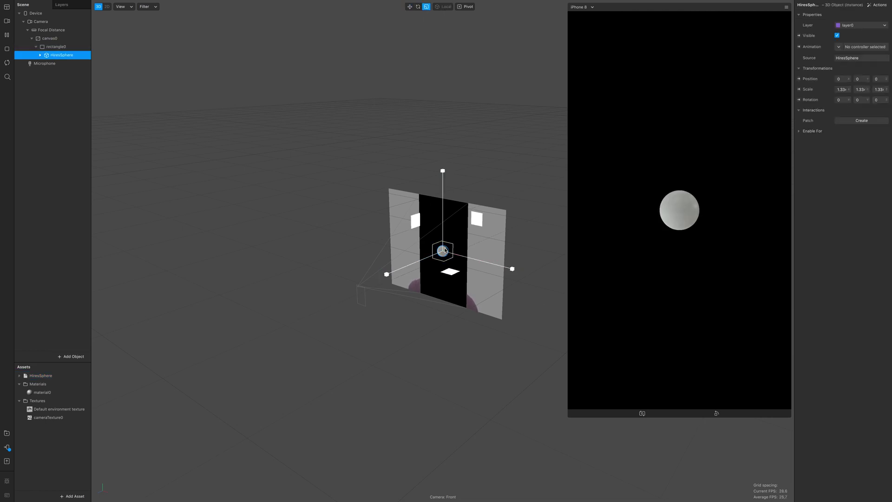
left_click_drag(442, 251, 576, 161)
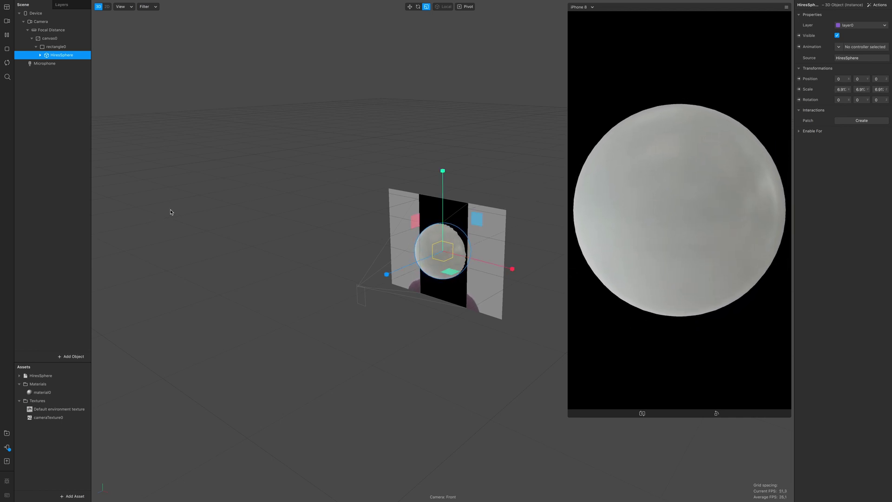
left_click_drag(429, 365, 437, 349)
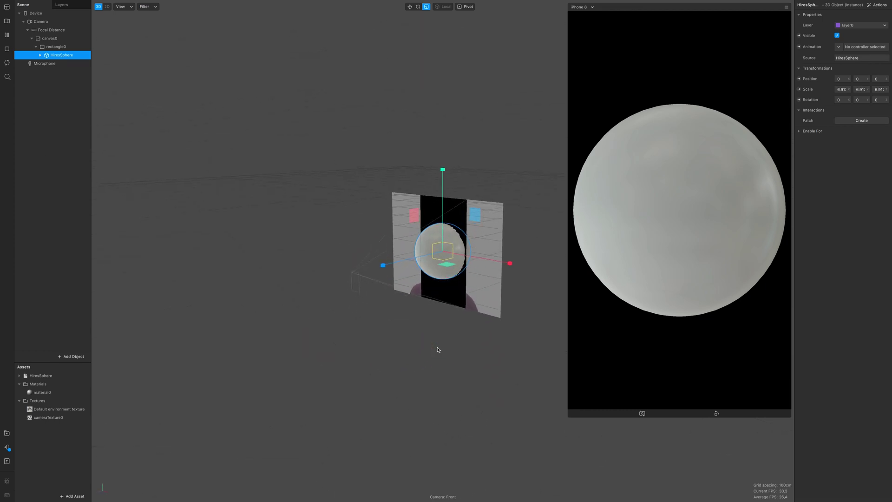
- Set HiresSphere_mat to the Flat shader with cameraTexture0 as its texture
left_click(42, 392)
left_click(19, 375)
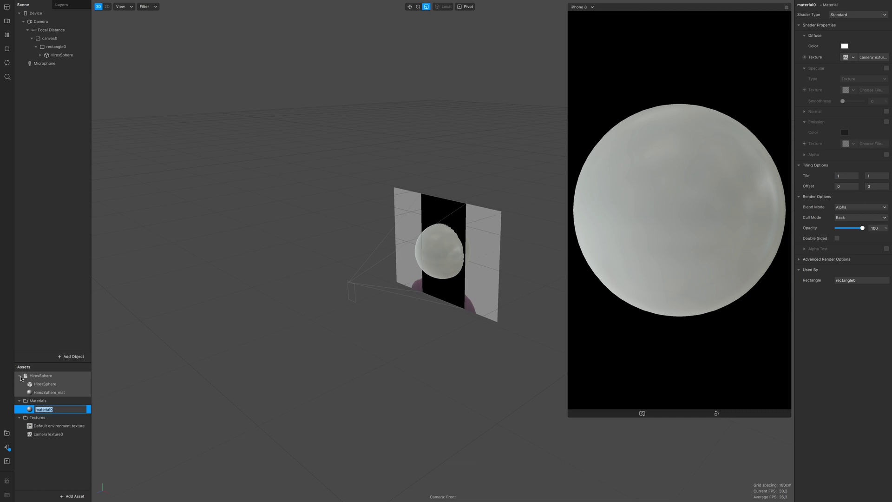
double_click(81, 406)
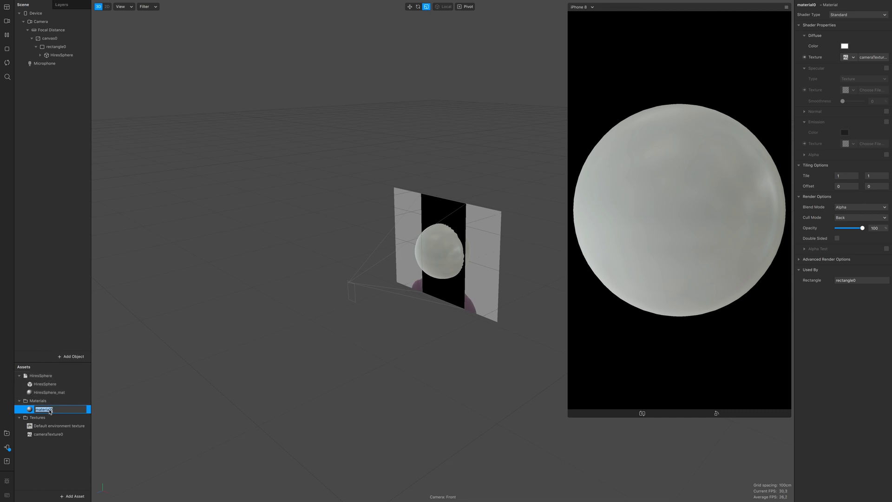
left_click(48, 393)
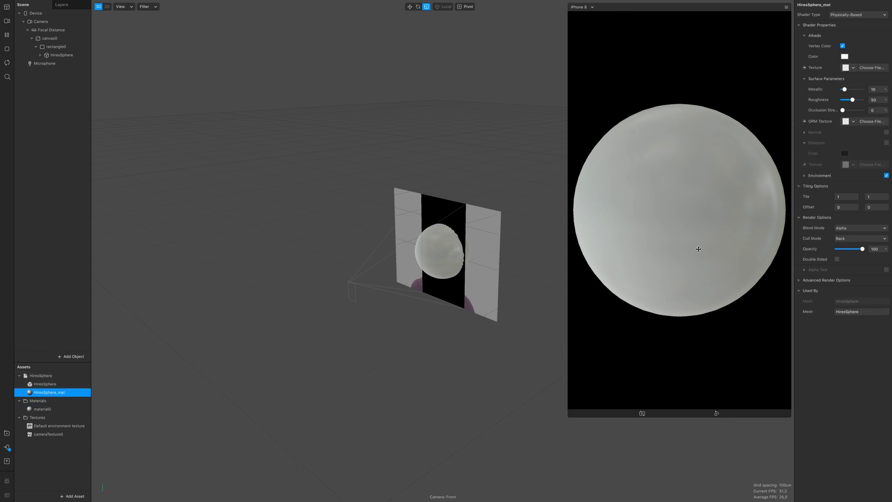
left_click(862, 14)
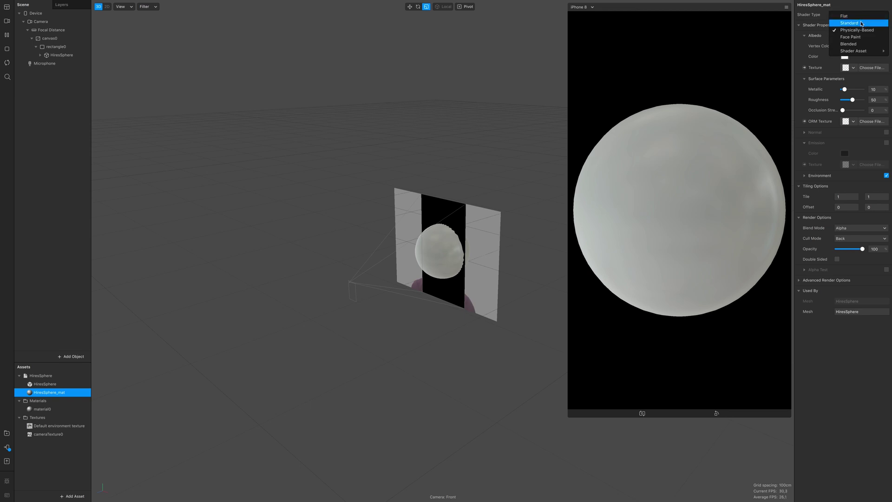
left_click(843, 16)
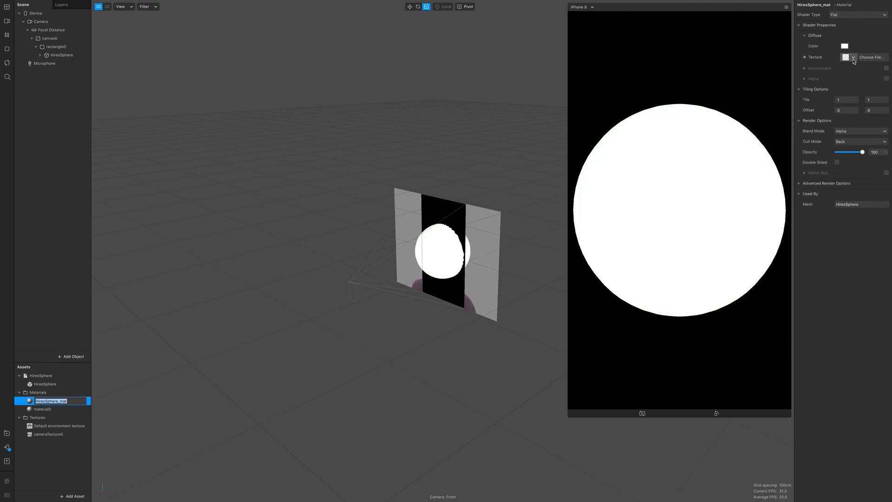
left_click(853, 58)
left_click(850, 70)
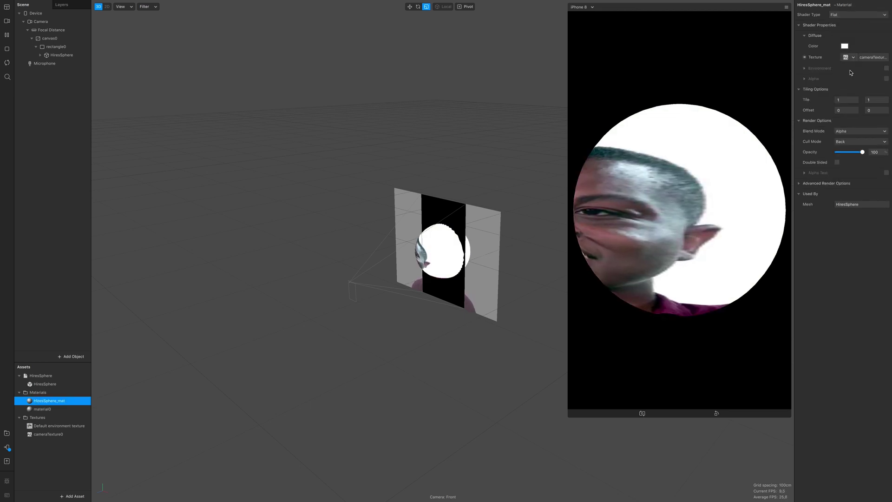
- Turn off Use Depth Test on HiresSphere_mat, keep Write to Depth, and shrink the sphere to about 1.018
left_click(798, 184)
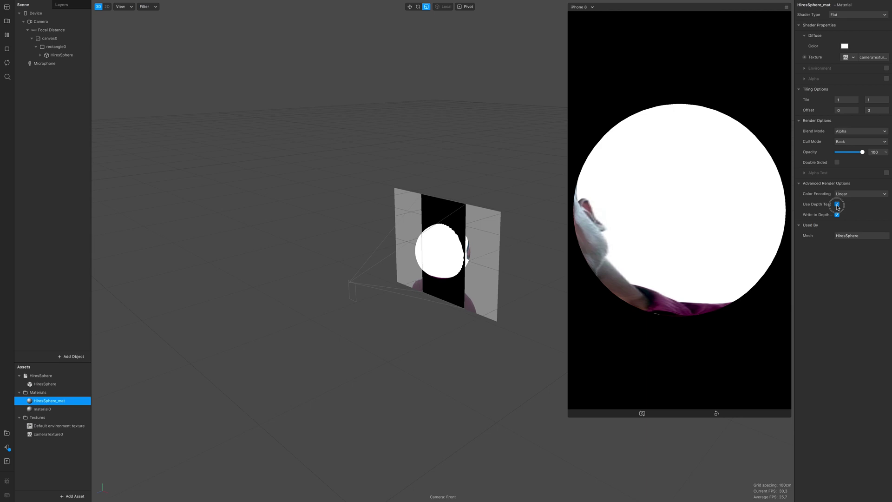
left_click(837, 205)
left_click(837, 214)
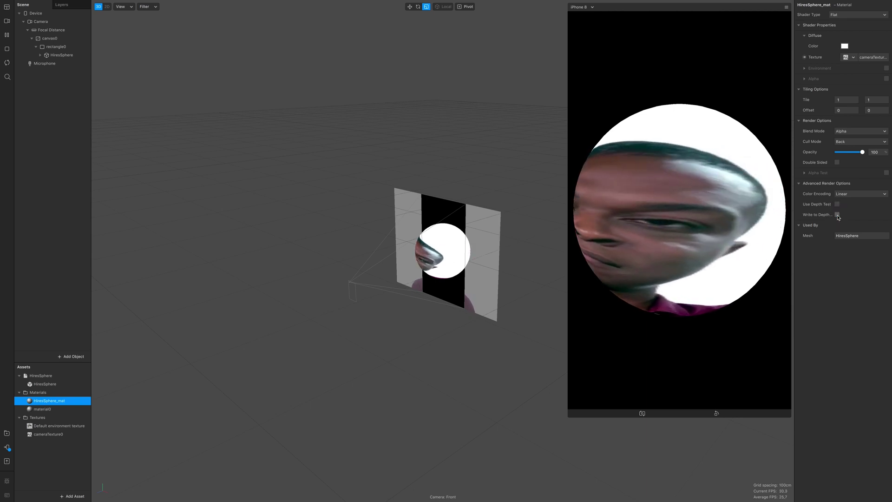
left_click(837, 205)
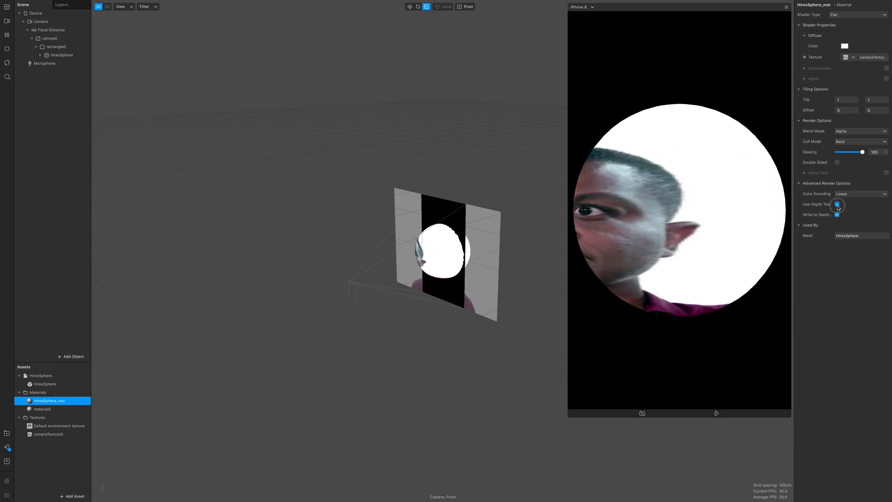
left_click(837, 206)
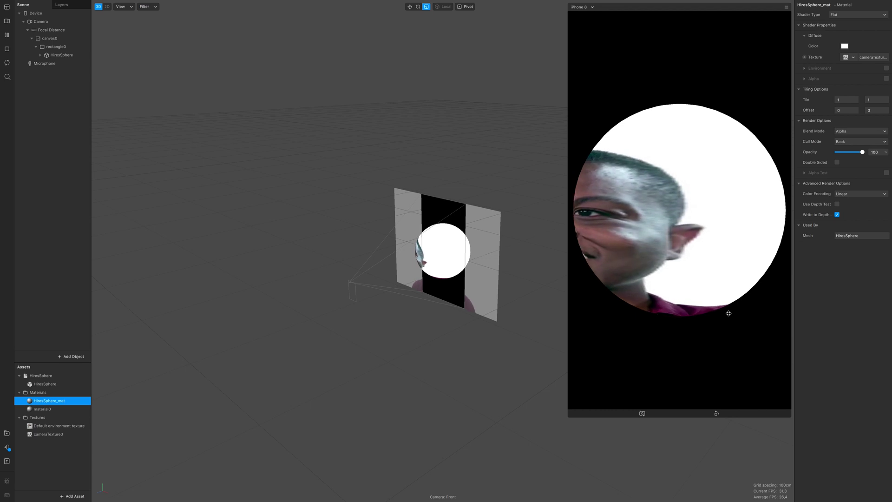
left_click(432, 242)
left_click_drag(440, 251, 231, 261)
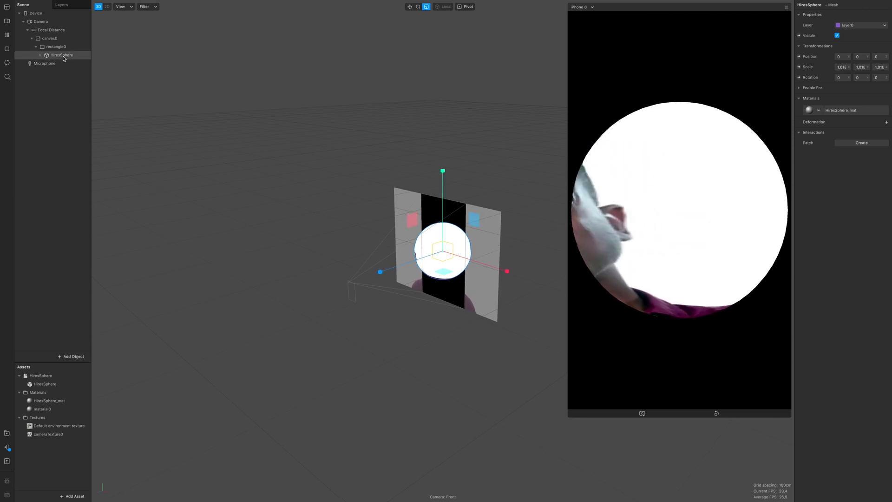
- Switch the real-time simulation to the woman's face video and select cameraTexture0
left_click(7, 21)
left_click(46, 95)
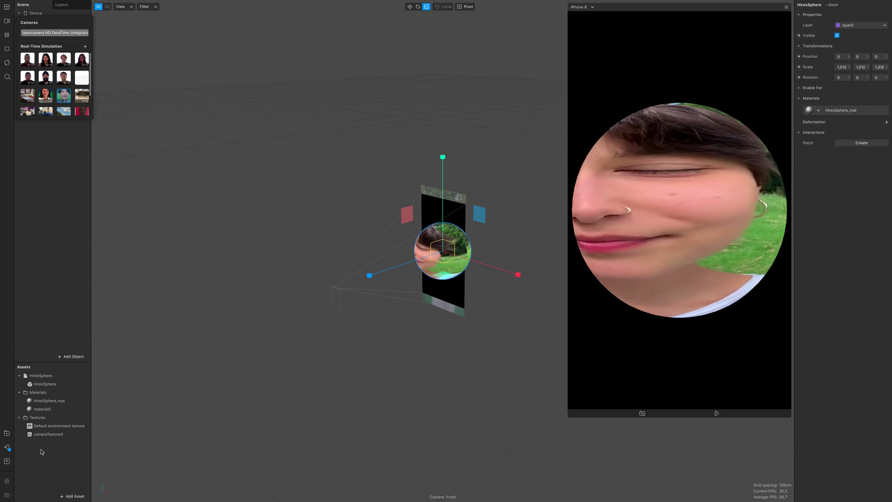
left_click(41, 433)
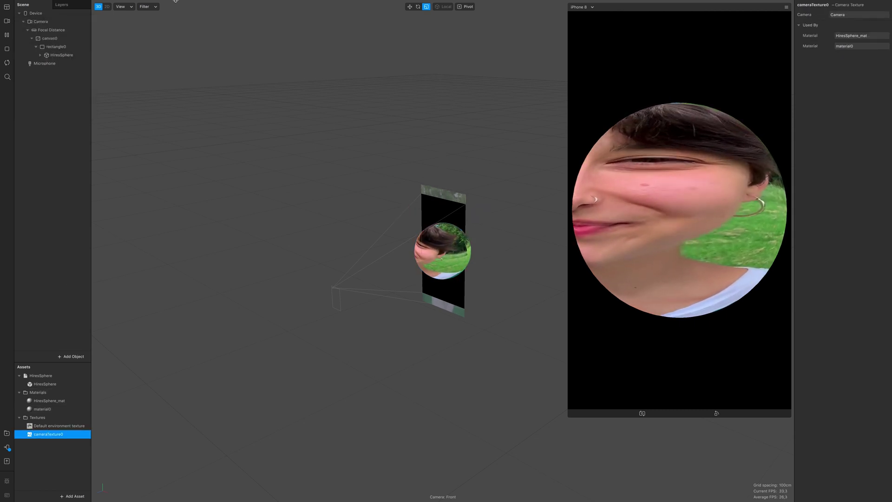
- Show the Patch Editor from the View menu and enlarge its panel
mouse_move(157, 3)
left_click(83, 4)
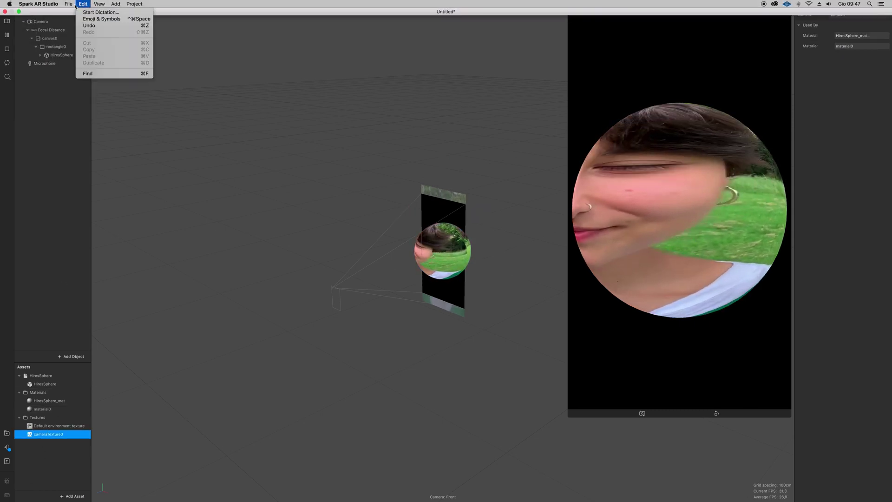
mouse_move(113, 4)
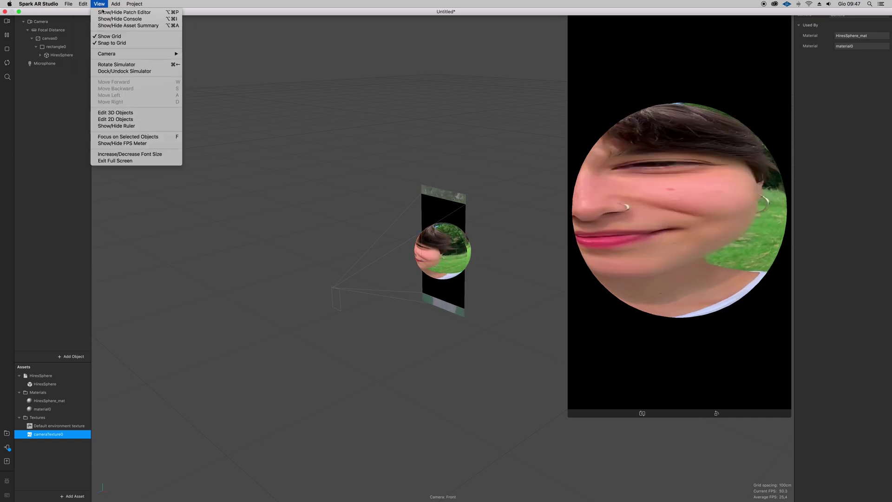
left_click(125, 12)
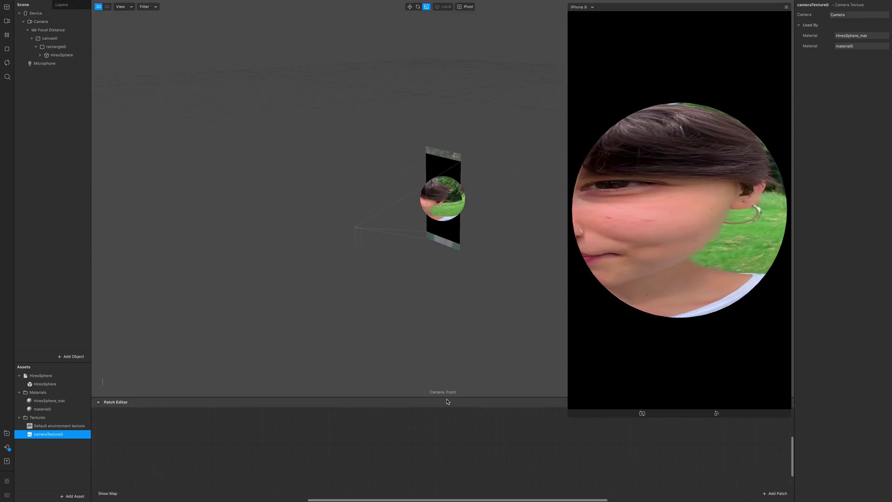
left_click_drag(443, 398, 440, 268)
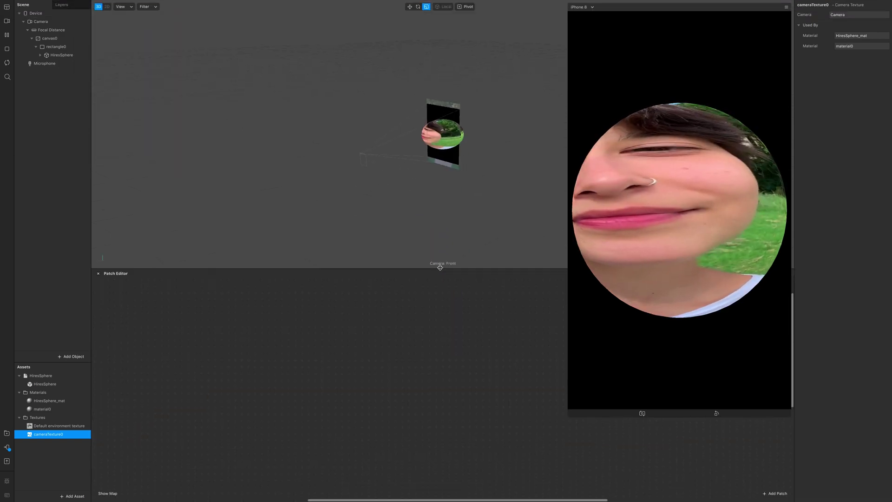
- Create a Diffuse Texture patch from HiresSphere_mat's texture property
left_click(48, 408)
left_click(49, 400)
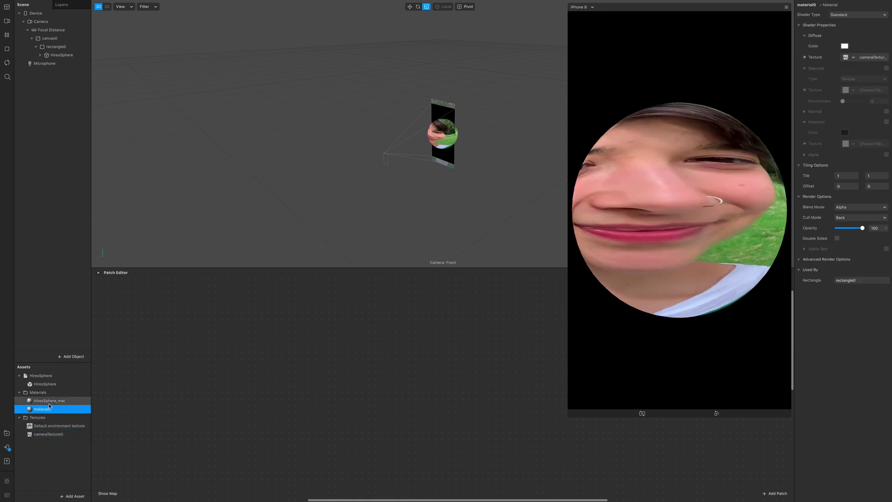
left_click(804, 57)
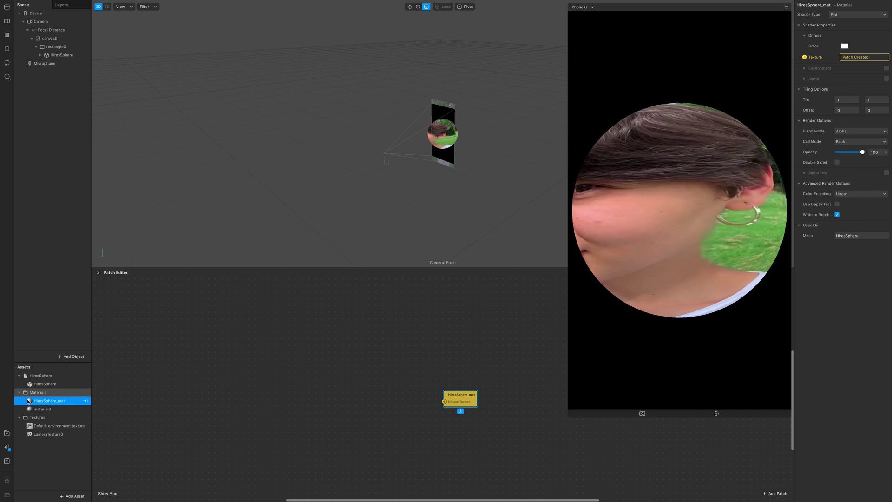
- Add cameraTexture0 and a 2D Transform Pack patch to the Patch Editor graph
left_click_drag(48, 434, 266, 388)
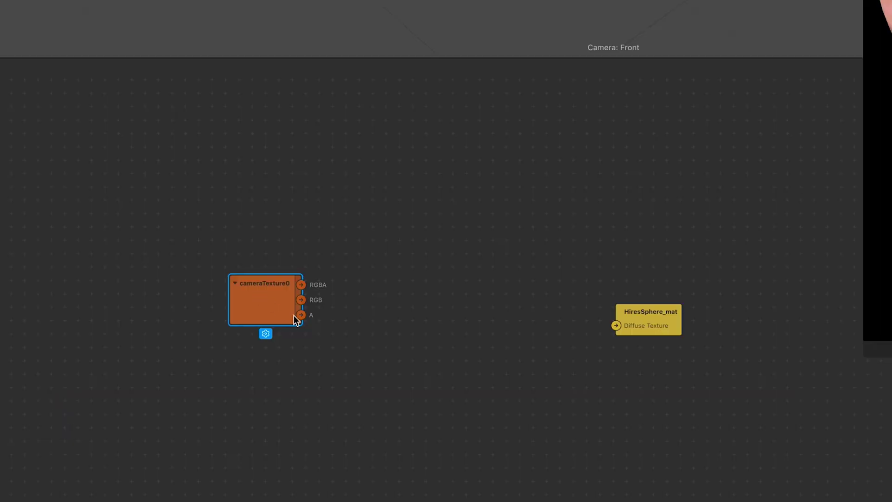
double_click(284, 390)
type("2d")
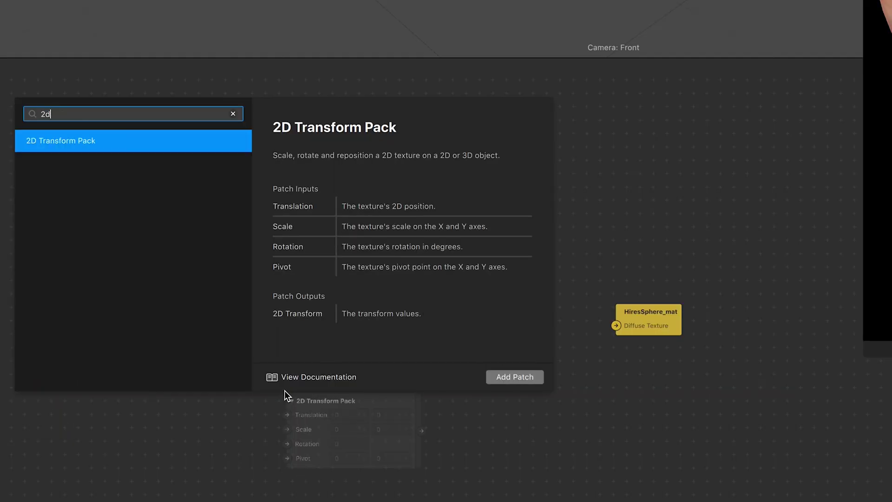
key("Return")
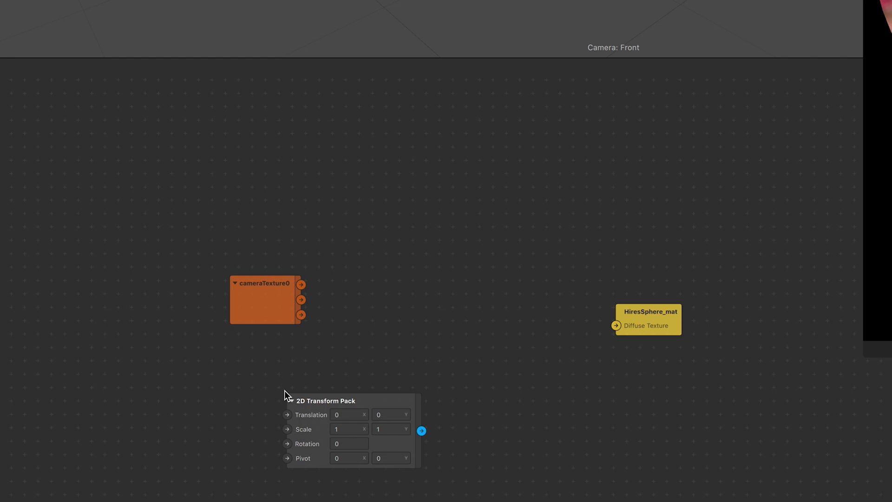
- Add a Texture Transform patch to the graph
double_click(369, 285)
type("tex")
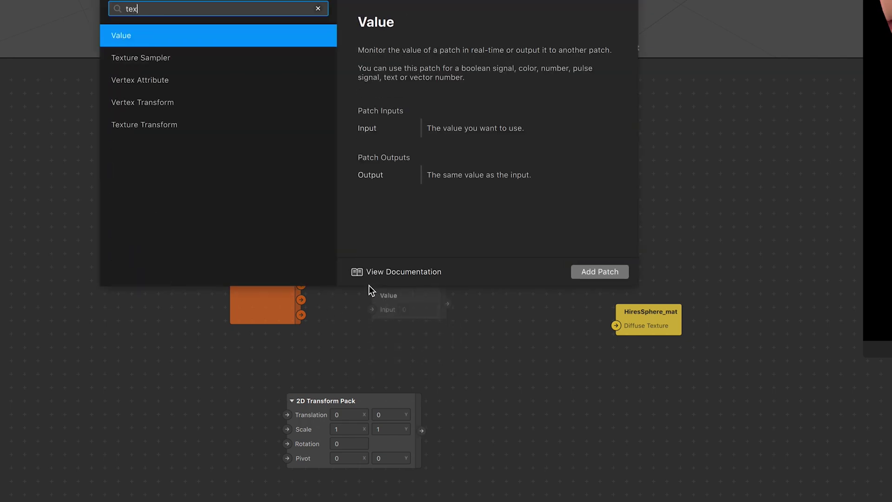
left_click(187, 124)
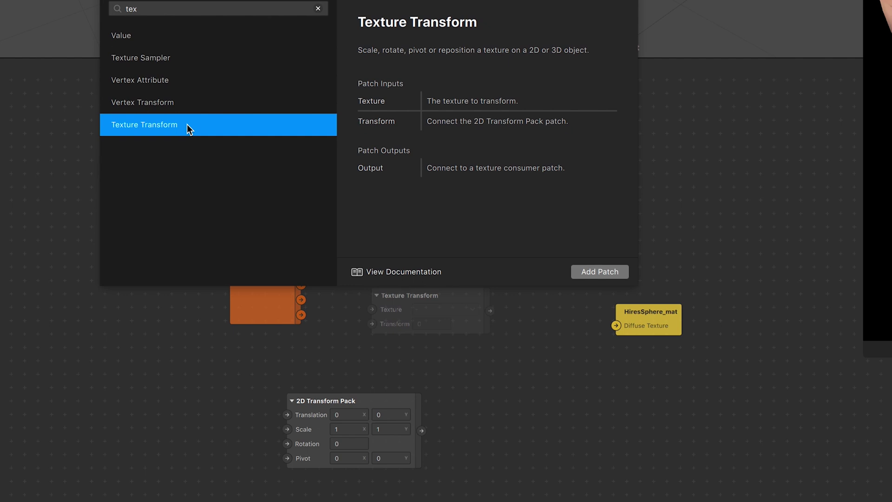
left_click(184, 57)
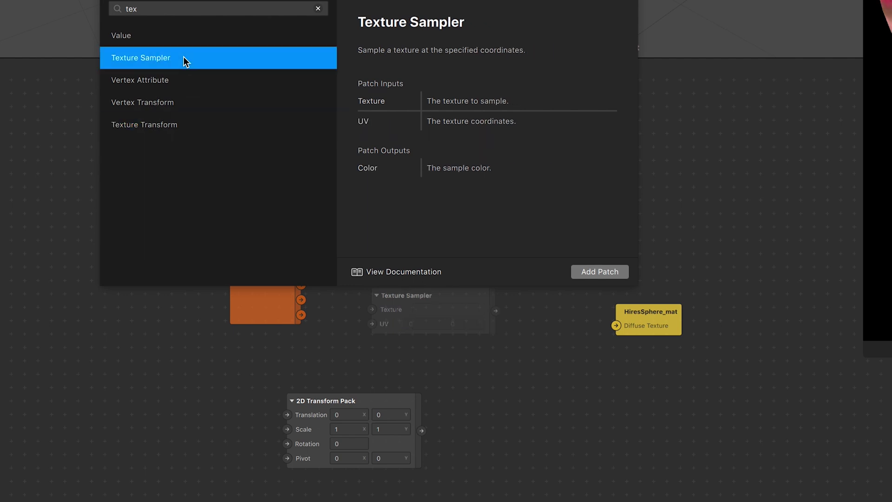
double_click(156, 125)
- Wire the 2D Transform Pack into the Texture Transform and feed it into Diffuse Texture
left_click_drag(442, 289, 508, 321)
left_click_drag(422, 435, 440, 357)
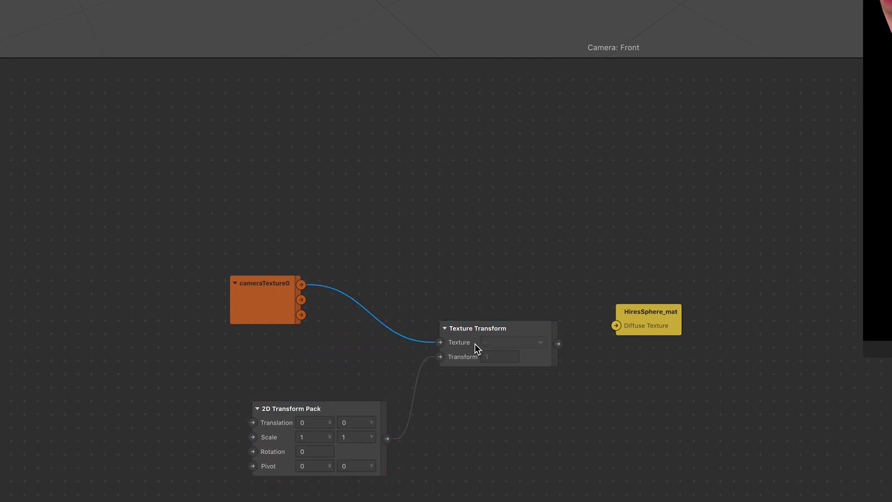
left_click_drag(558, 343, 613, 325)
- Set the 2D Transform Pack scale to 0,5 on both X and Y
scroll(279, 332, "down", 5)
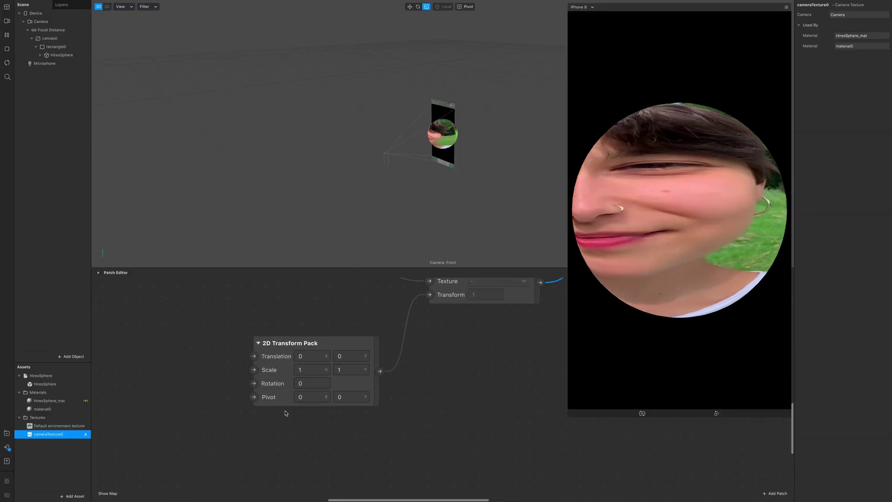
scroll(378, 273, "up", 3)
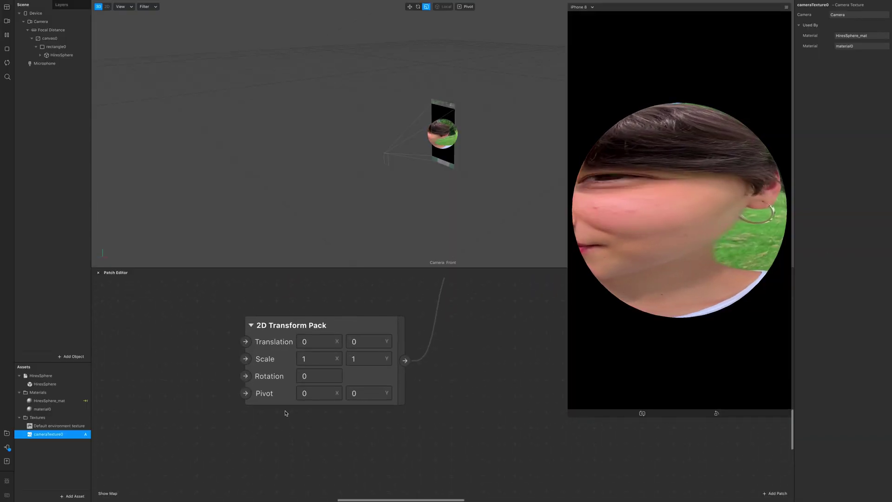
left_click(315, 359)
key("BackSpace")
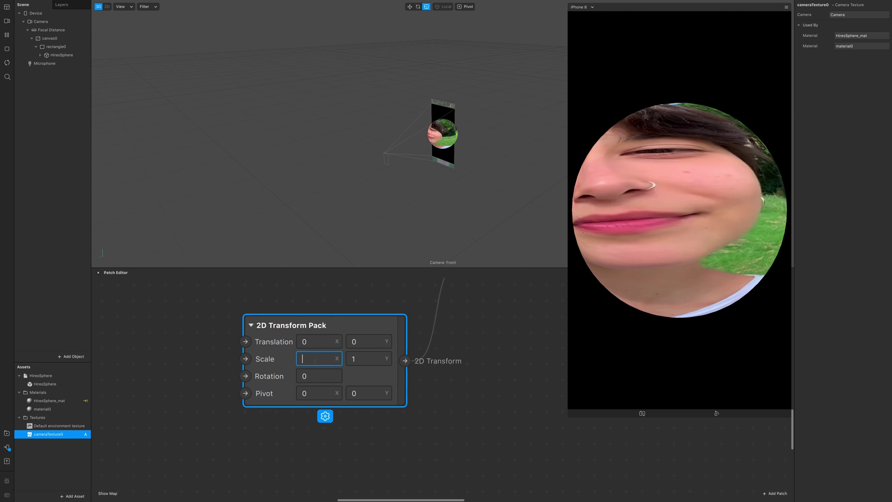
type("0,5")
key("Tab")
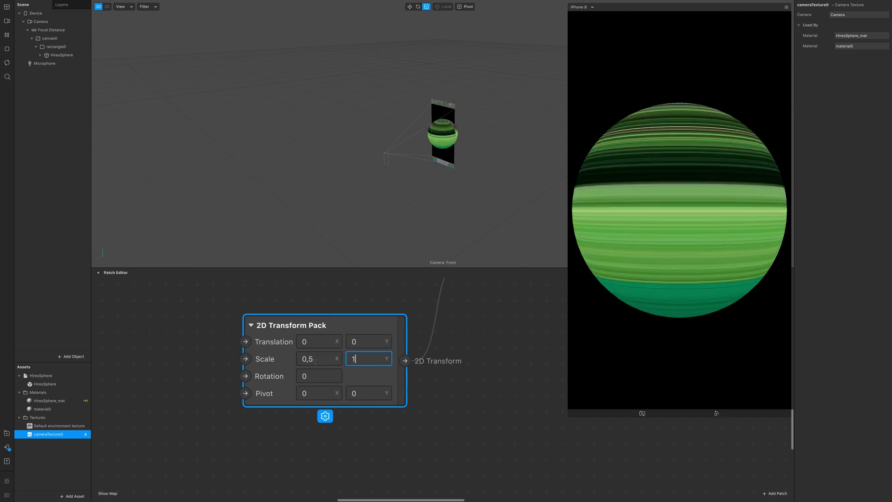
key("BackSpace")
type("0,5")
key("Return")
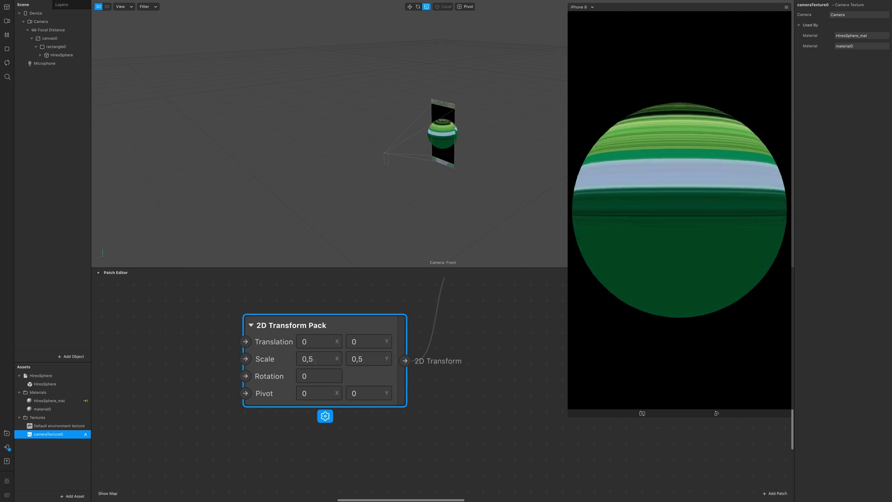
- Change the scale to 0,9 on both axes and move the sphere back along Z
left_click(315, 361)
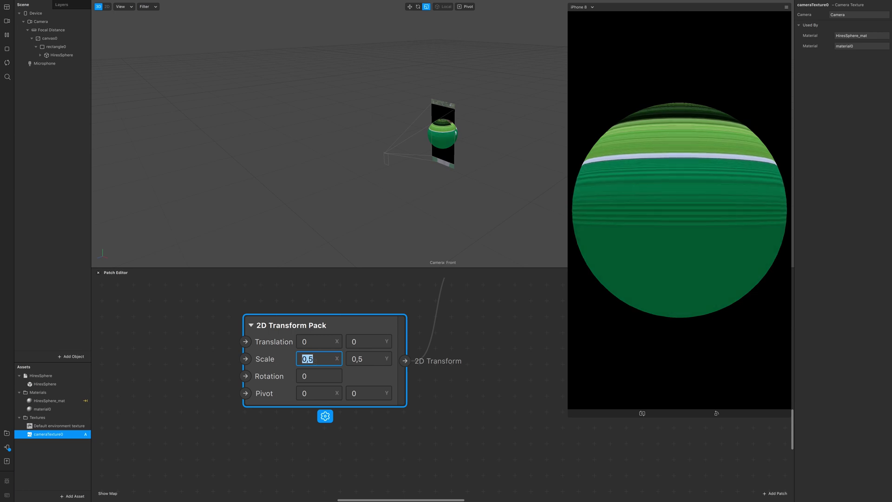
type("0,9")
key("Tab")
type("0")
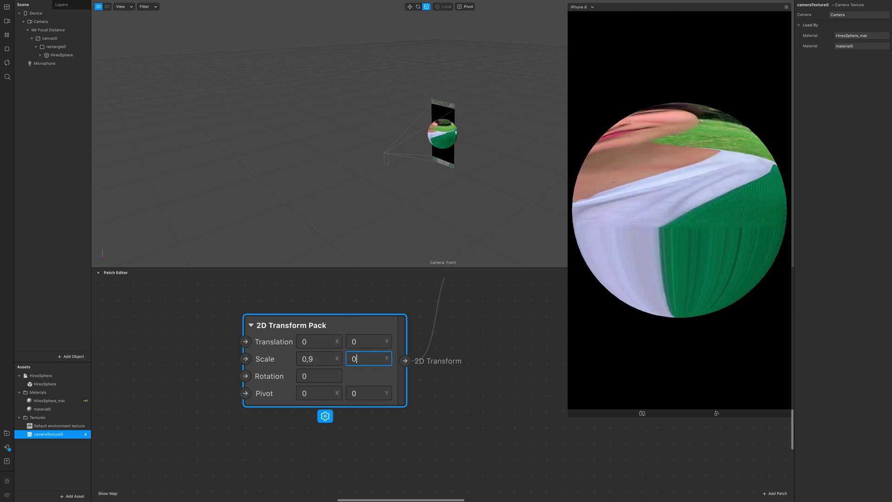
key("BackSpace")
type("9,")
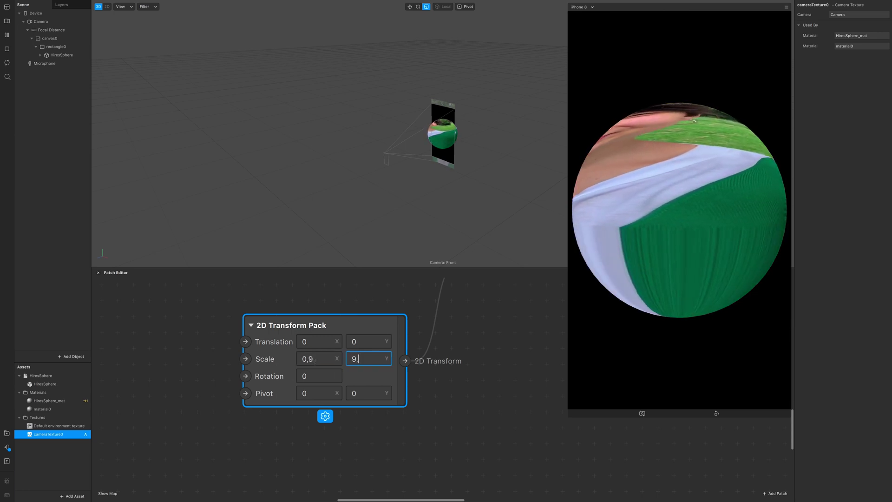
key("BackSpace")
key("BackSpace")
type("0,89")
type("9")
key("Return")
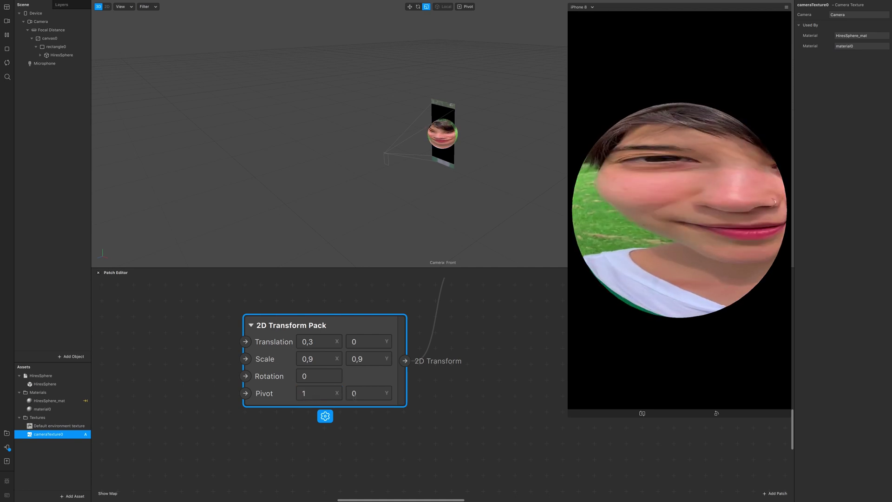
left_click(391, 148)
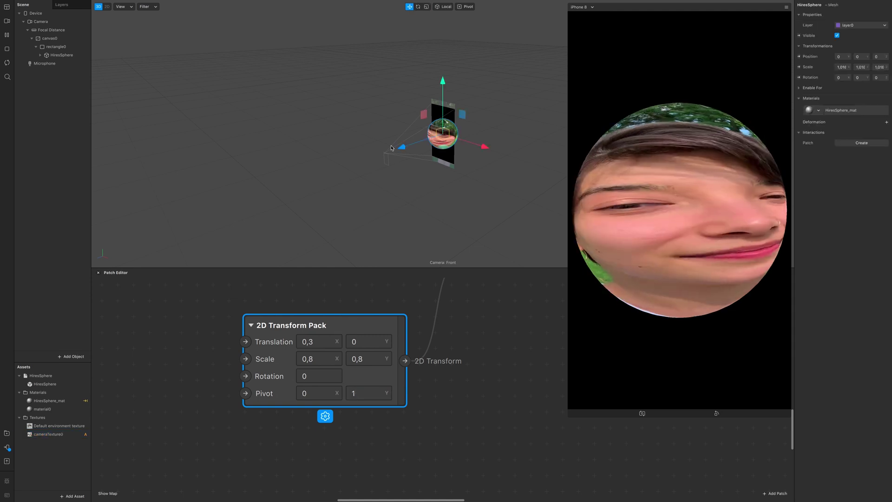
mouse_move(405, 148)
left_mouse_down()
mouse_move(452, 139)
mouse_move(404, 154)
mouse_move(416, 153)
left_mouse_up()
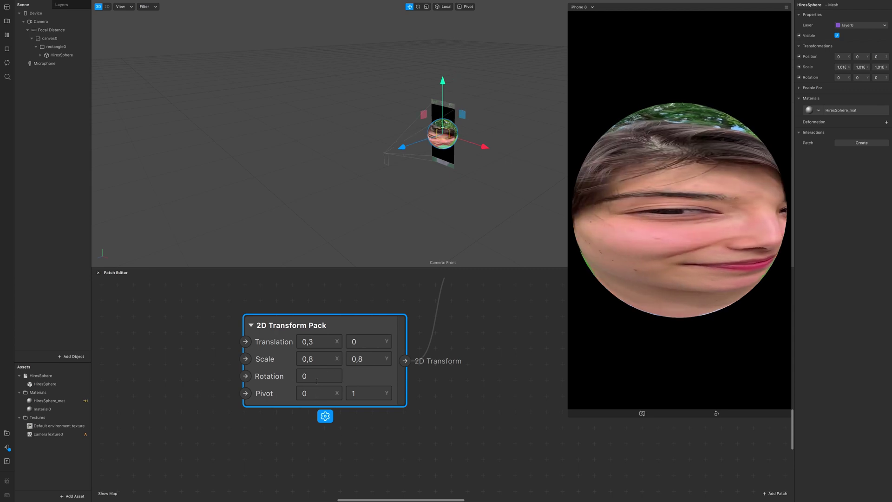